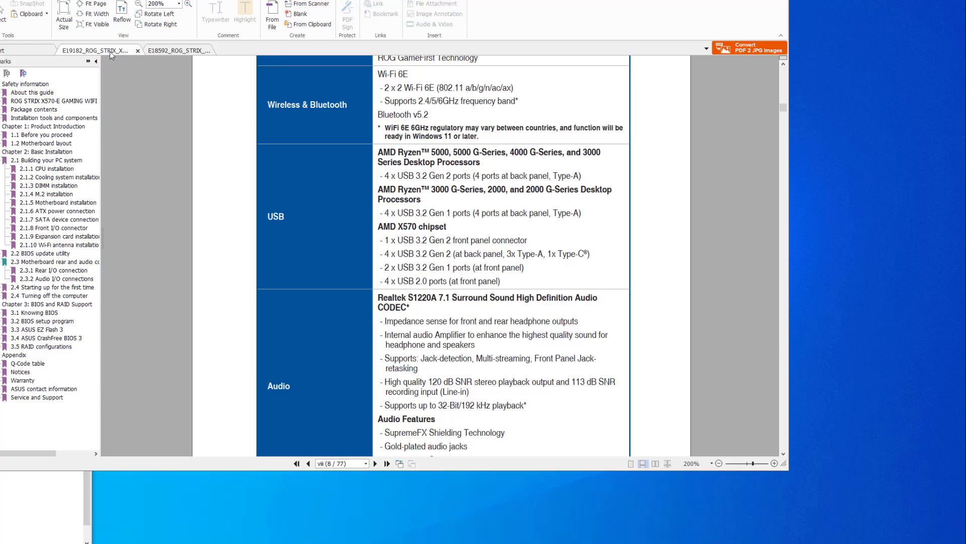
# Step: Switch to the E18592 ROG STRIX B550-F manual tab, which opens at its specifications summary
pyautogui.click(181, 51)
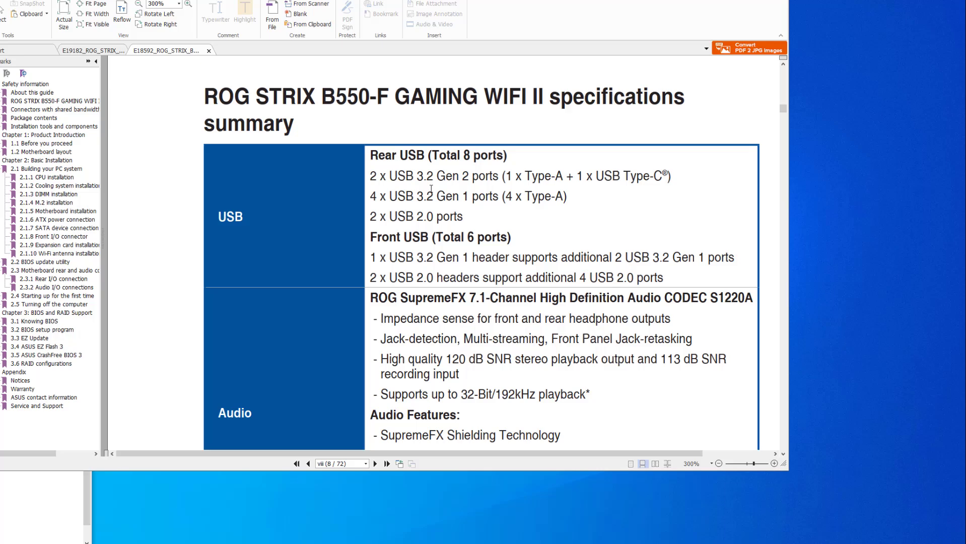
# Step: Scroll the B550-F manual past 2.2 BIOS update utility to page 2-14
pyautogui.moveTo(784, 107); pyautogui.dragTo(792, 321)
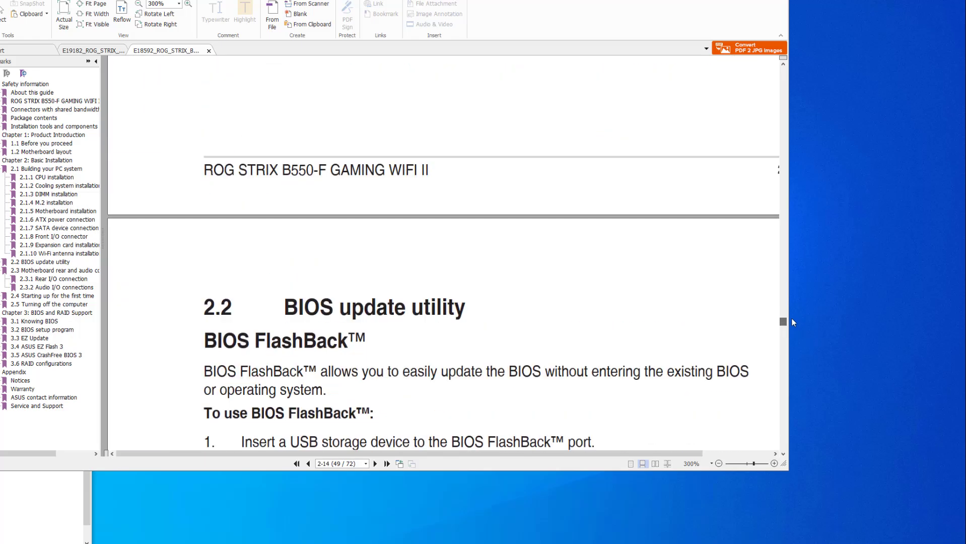
pyautogui.scroll(-10, 551, 305)
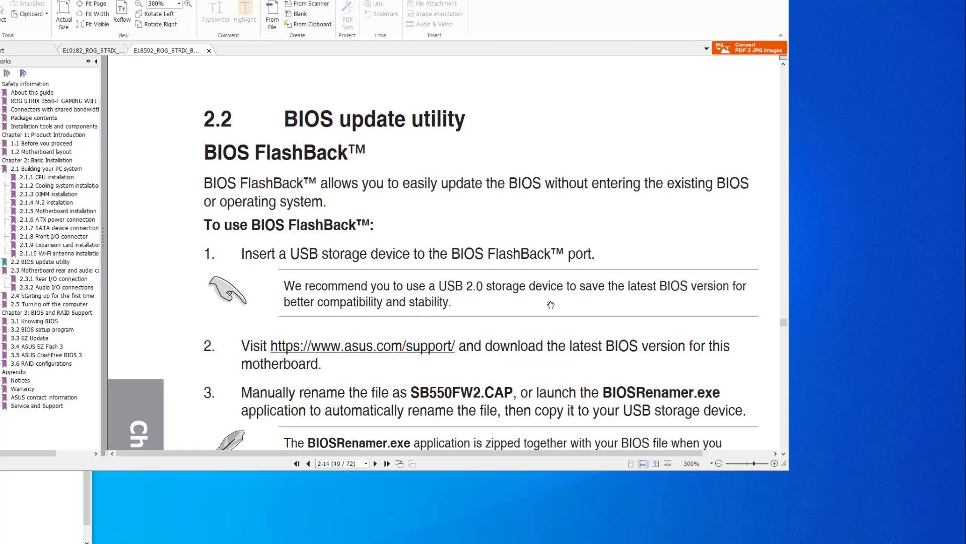
pyautogui.scroll(-2, 566, 300)
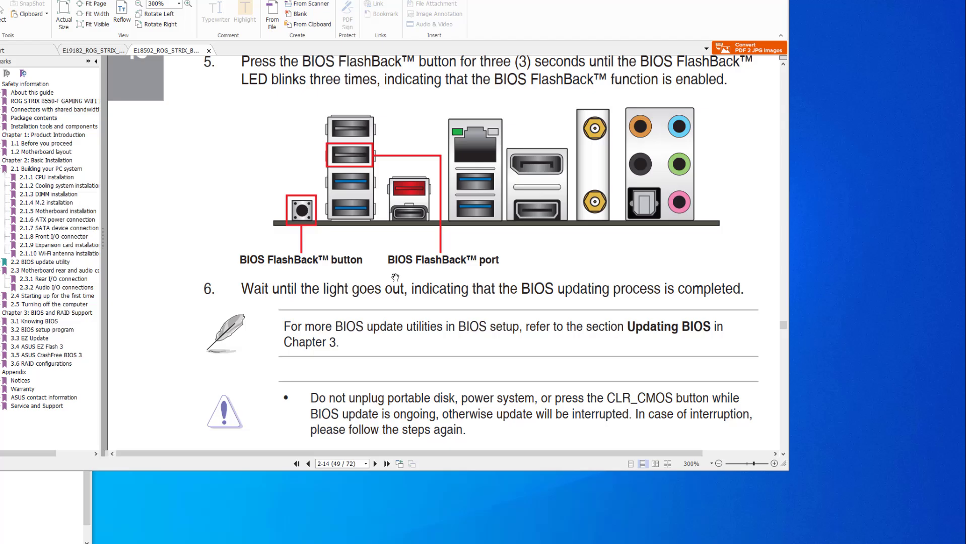
pyautogui.scroll(5, 345, 197)
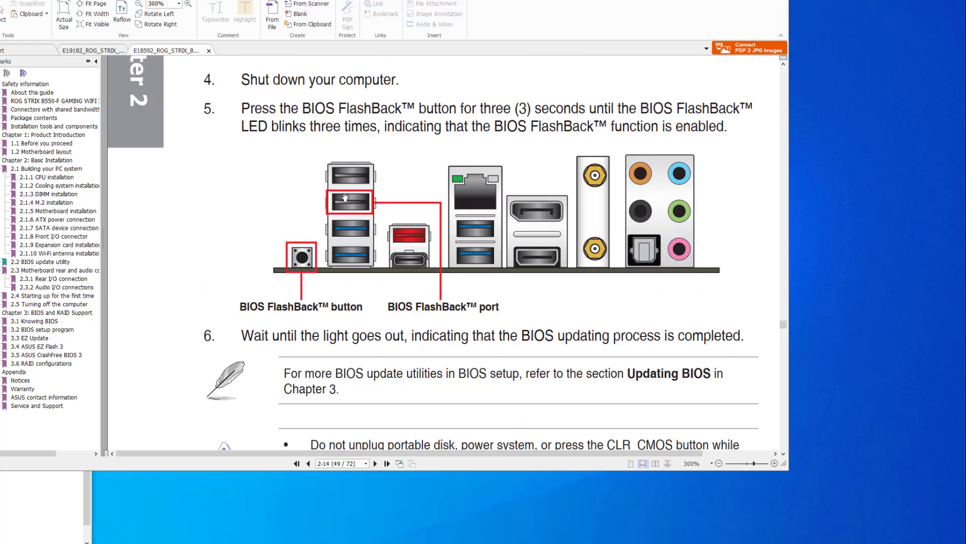
pyautogui.scroll(-20, 345, 196)
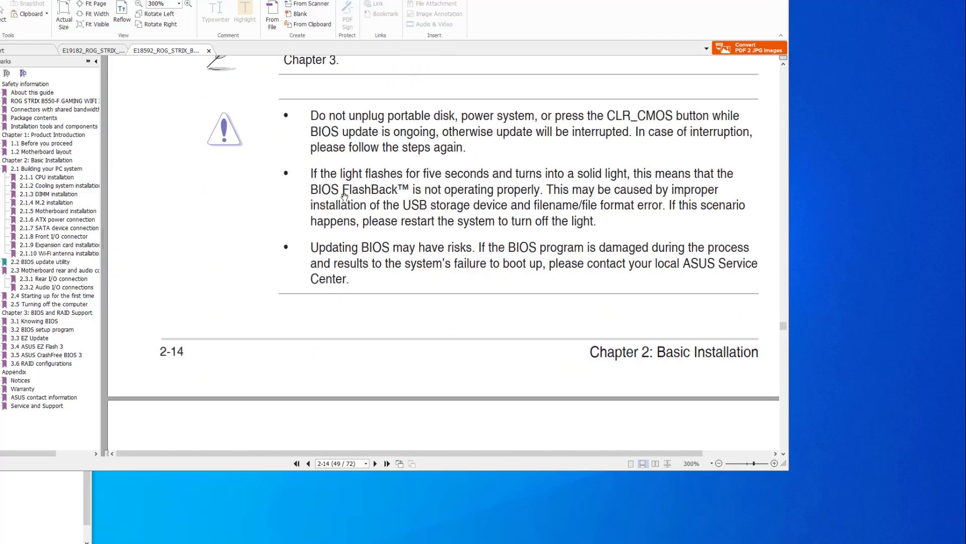
# Step: Scroll the B550-F manual to page 2-16, showing the rear I/O diagram and connectors table
pyautogui.scroll(-20, 343, 197)
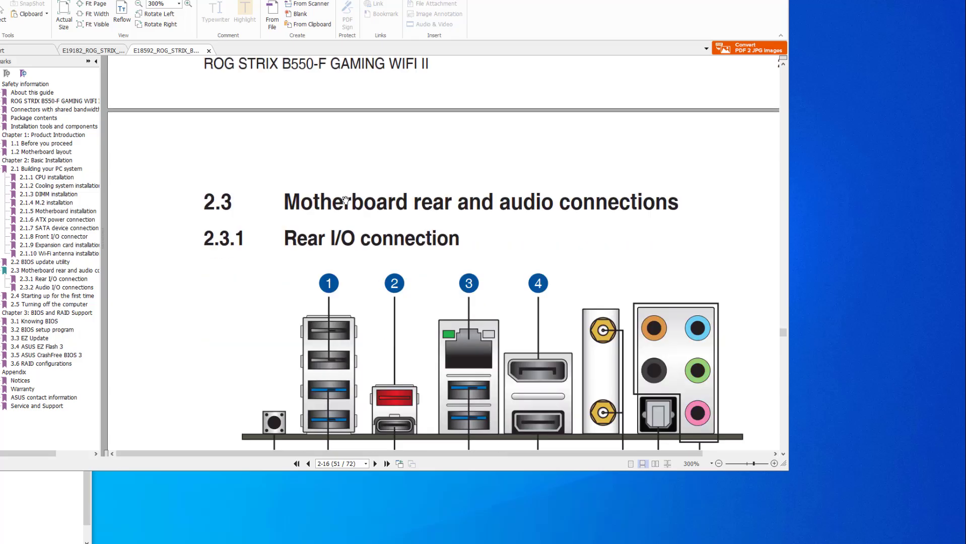
pyautogui.scroll(2, 355, 201)
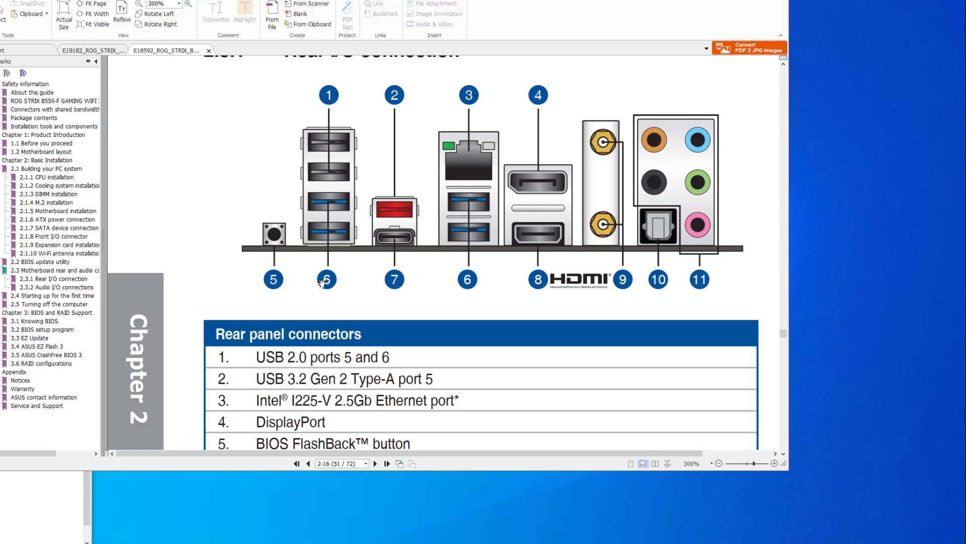
pyautogui.scroll(-2, 227, 448)
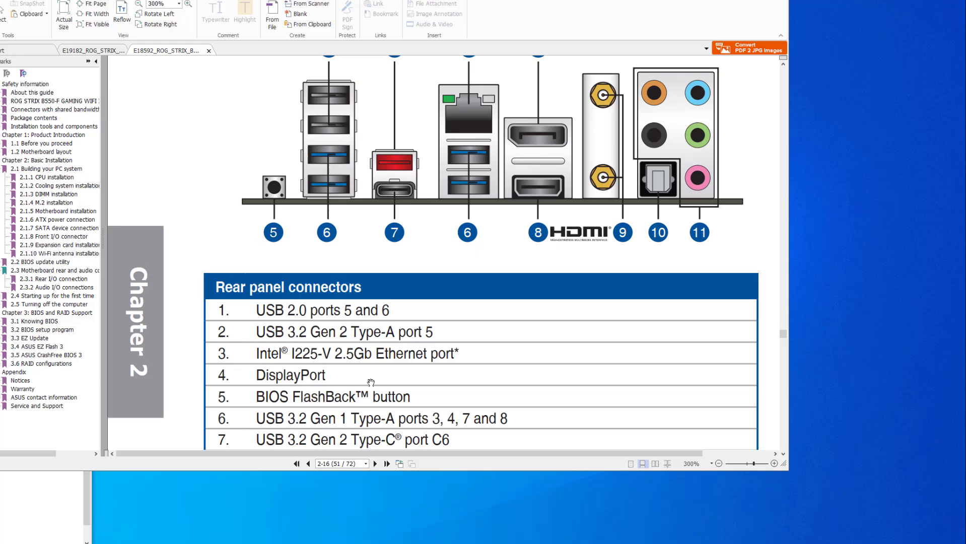
pyautogui.scroll(-1, 363, 359)
pyautogui.scroll(-2, 363, 357)
pyautogui.scroll(2, 313, 218)
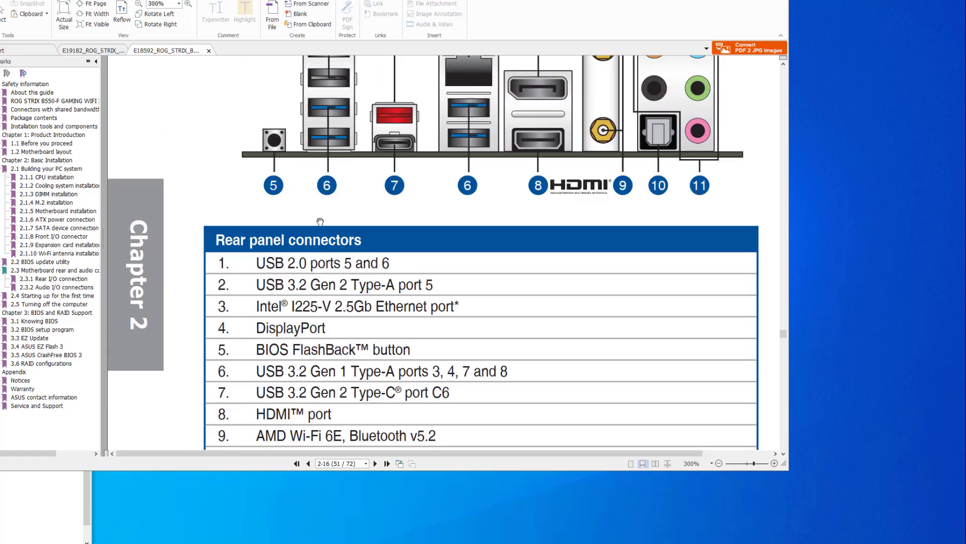
pyautogui.scroll(1, 335, 164)
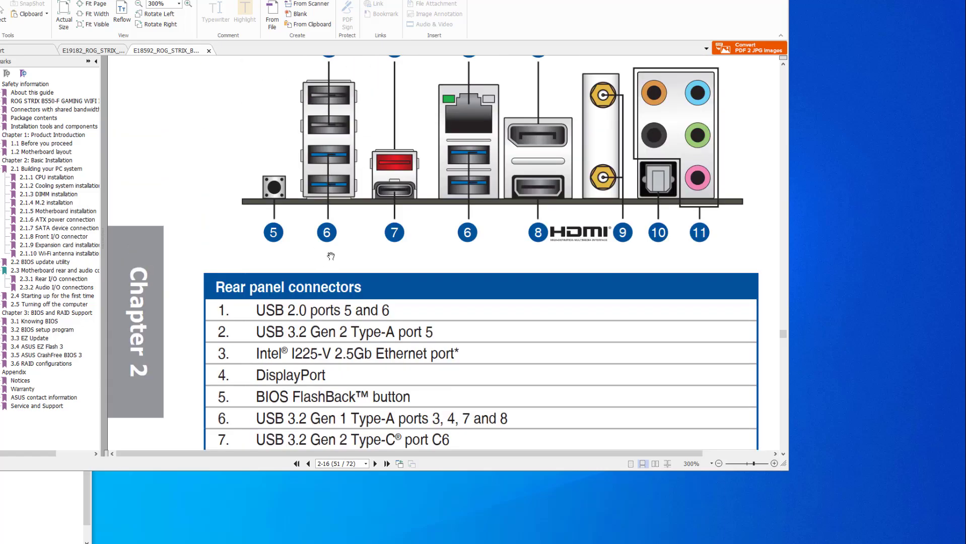
pyautogui.scroll(1, 328, 269)
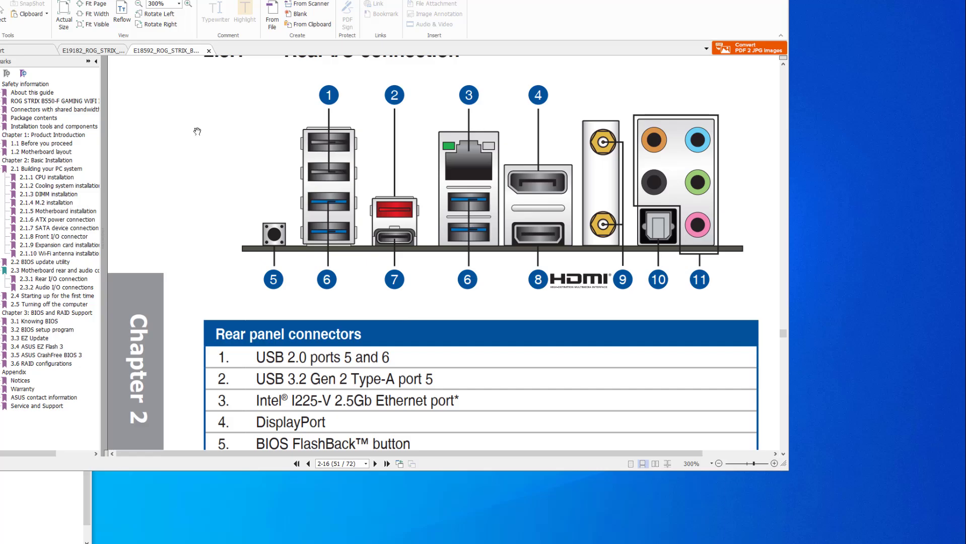
# Step: Return to the E19182 X570-E manual and scroll to its BIOS FlashBack page 2-15
pyautogui.click(101, 51)
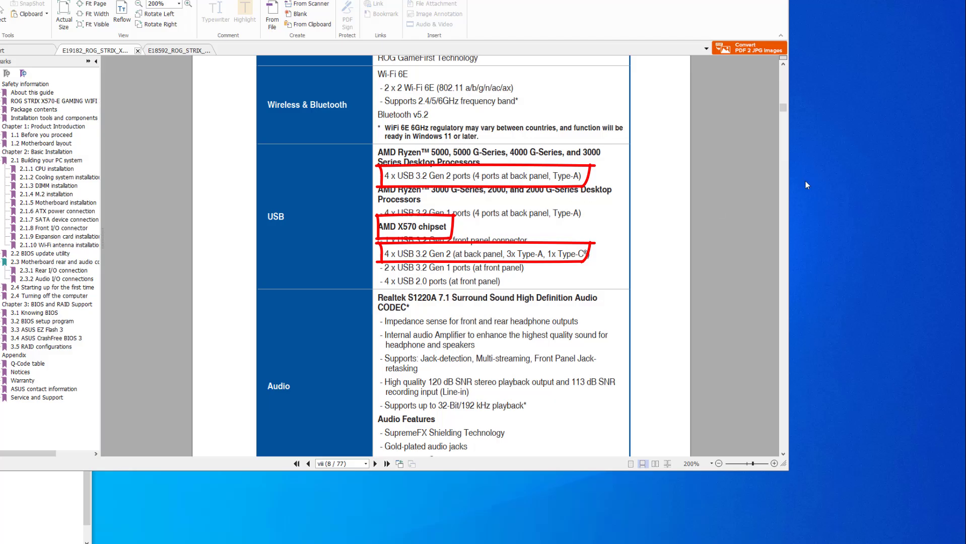
pyautogui.moveTo(783, 107); pyautogui.dragTo(785, 320)
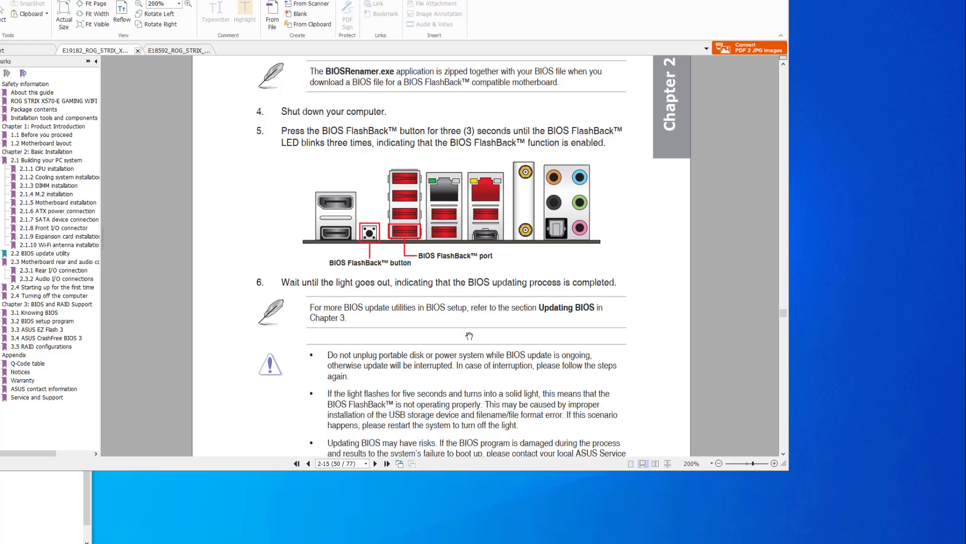
pyautogui.scroll(2, 433, 307)
pyautogui.scroll(-2, 441, 224)
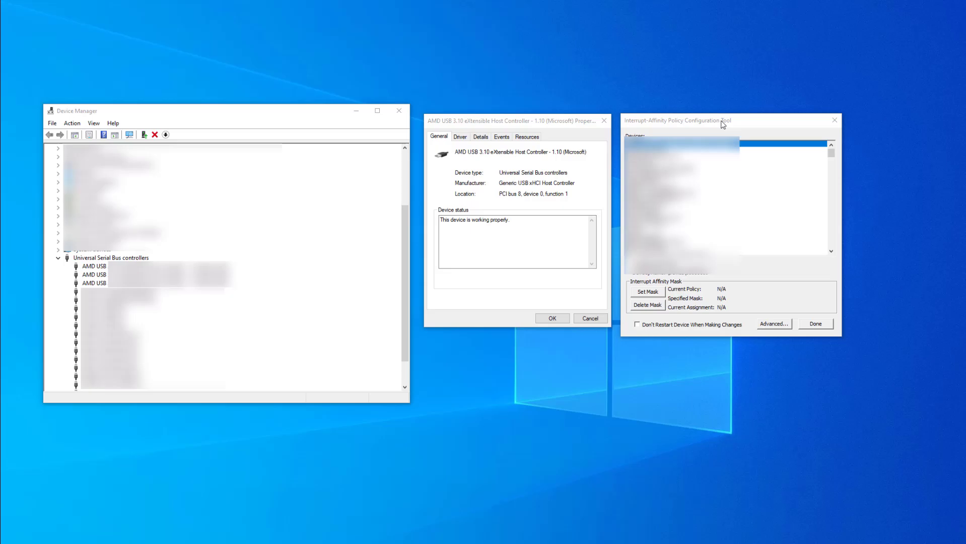
# Step: Select the USB xHCI Compliant Host Controller at PCI bus 8, device 0, function 1 in the affinity tool
pyautogui.click(737, 120)
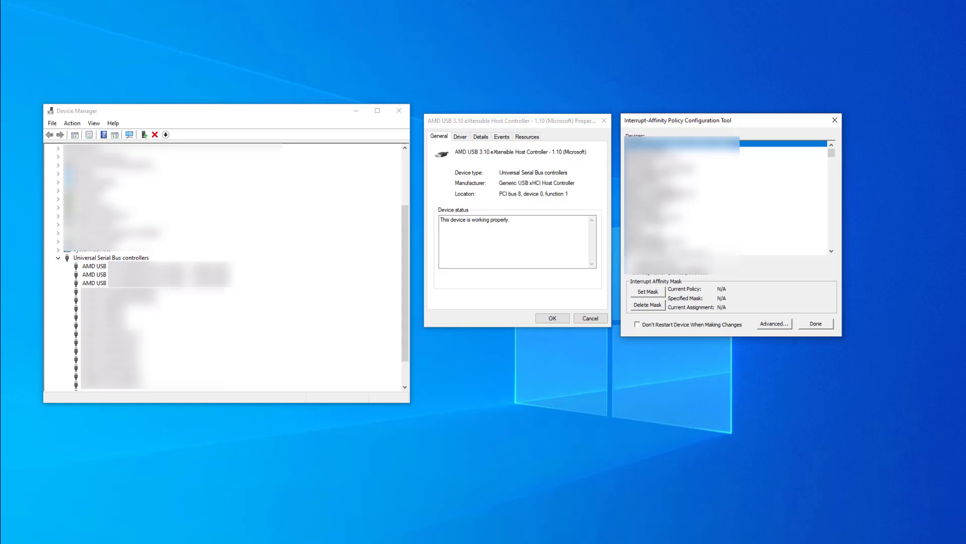
pyautogui.press('Down')
pyautogui.press('Down')
pyautogui.press('Down')
pyautogui.press('Down')
pyautogui.press('Down')
pyautogui.press('Down')
pyautogui.press('Down')
pyautogui.press('Down')
pyautogui.press('Down')
pyautogui.press('Down')
pyautogui.press('Down')
pyautogui.press('Down')
pyautogui.press('Down')
pyautogui.press('Down')
pyautogui.press('Down')
pyautogui.press('Down')
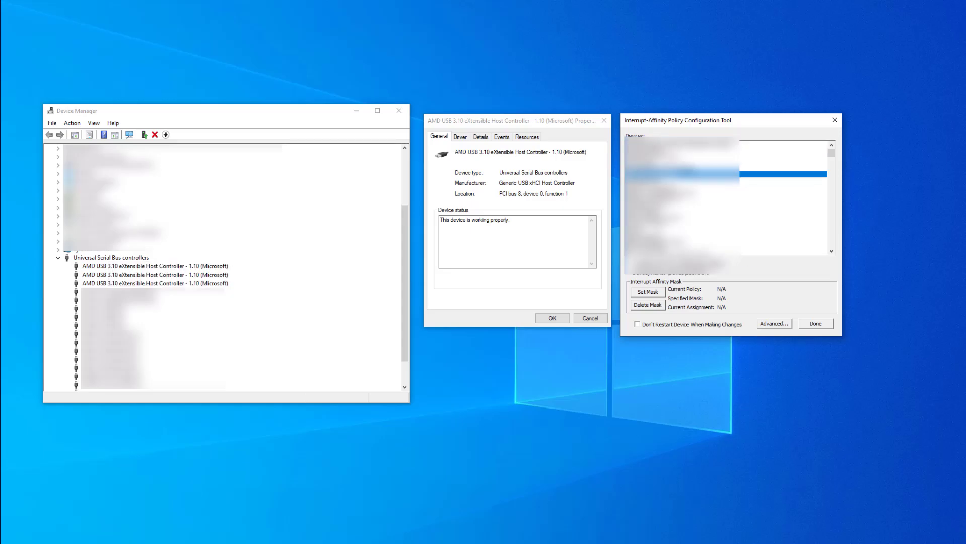
pyautogui.press('Down')
pyautogui.press('Down')
pyautogui.press('Down')
pyautogui.press('Down')
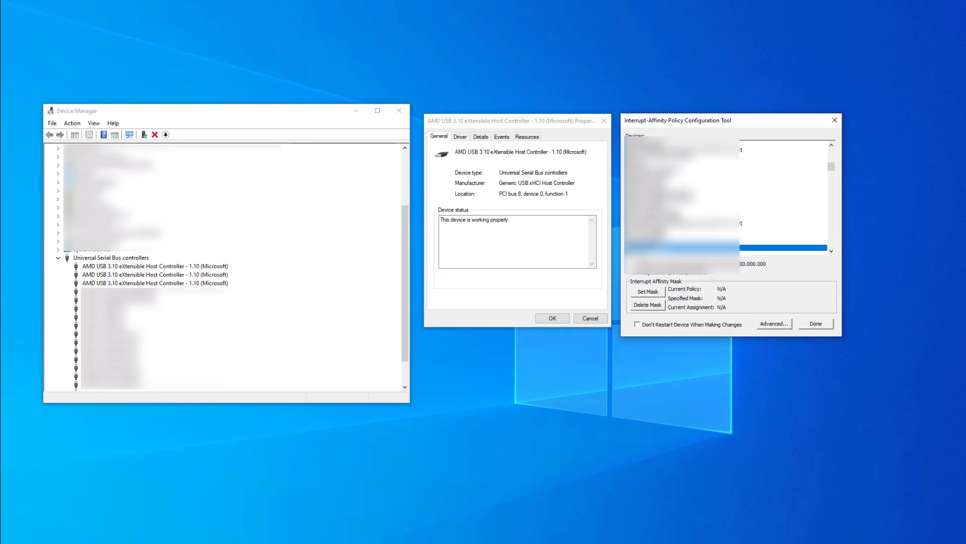
pyautogui.click(432, 348)
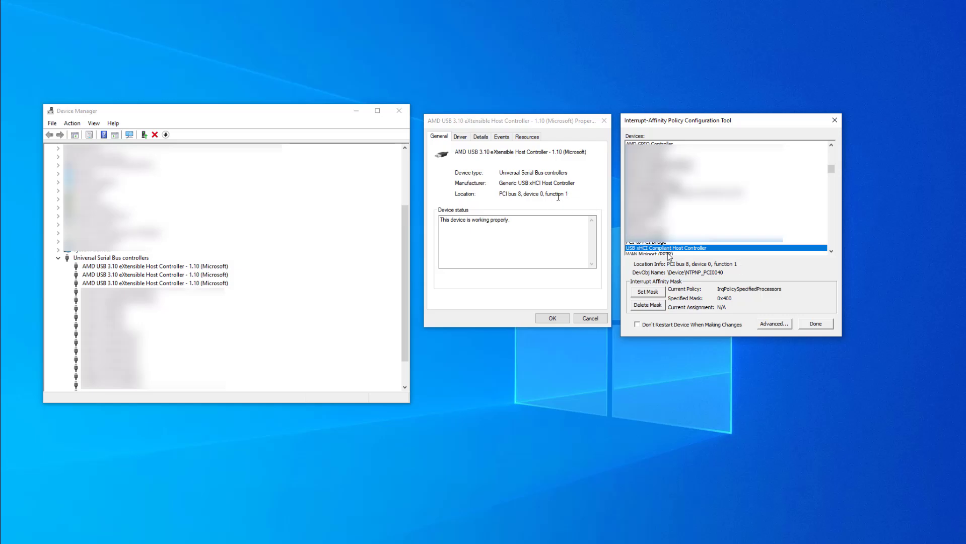
pyautogui.click(649, 293)
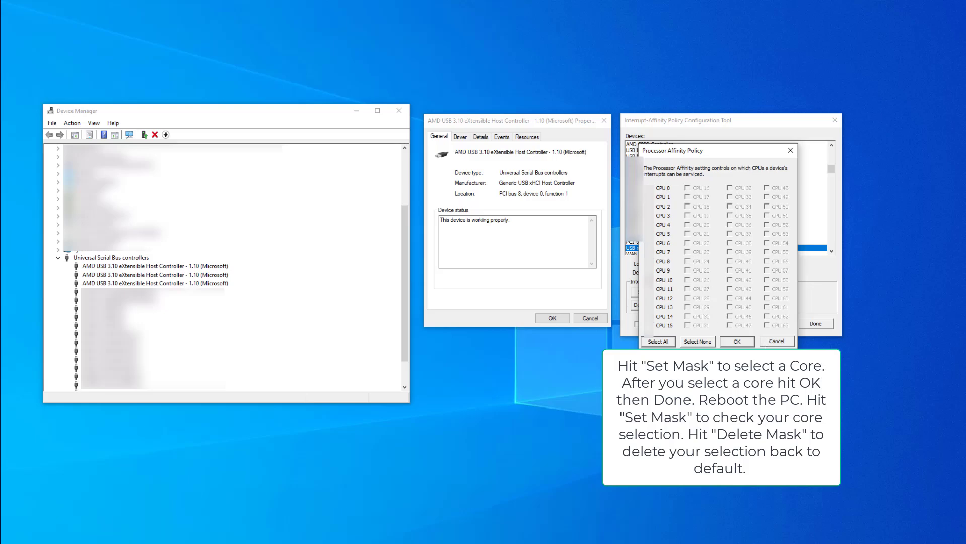
pyautogui.click(767, 342)
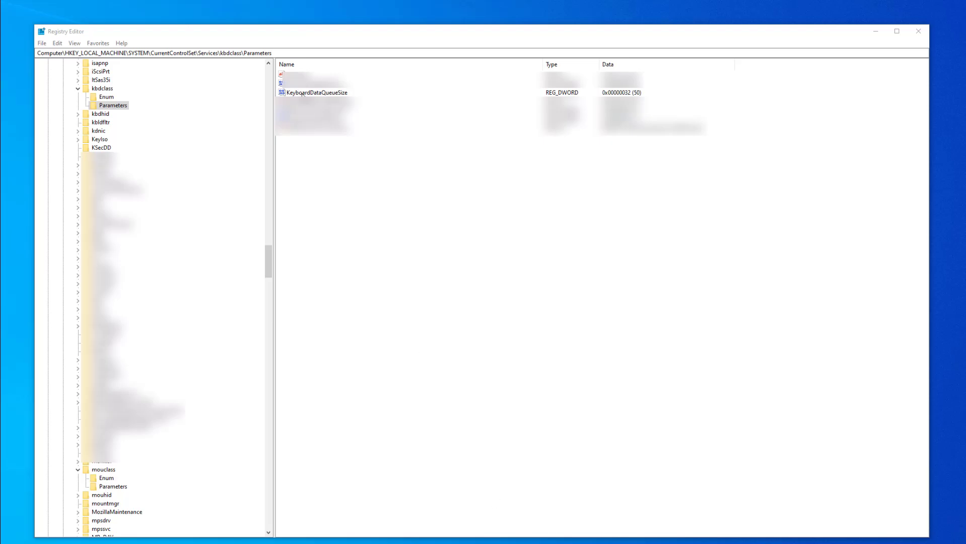
# Step: Open KeyboardDataQueueSize and view its value in decimal, reading 50
pyautogui.doubleClick(344, 93)
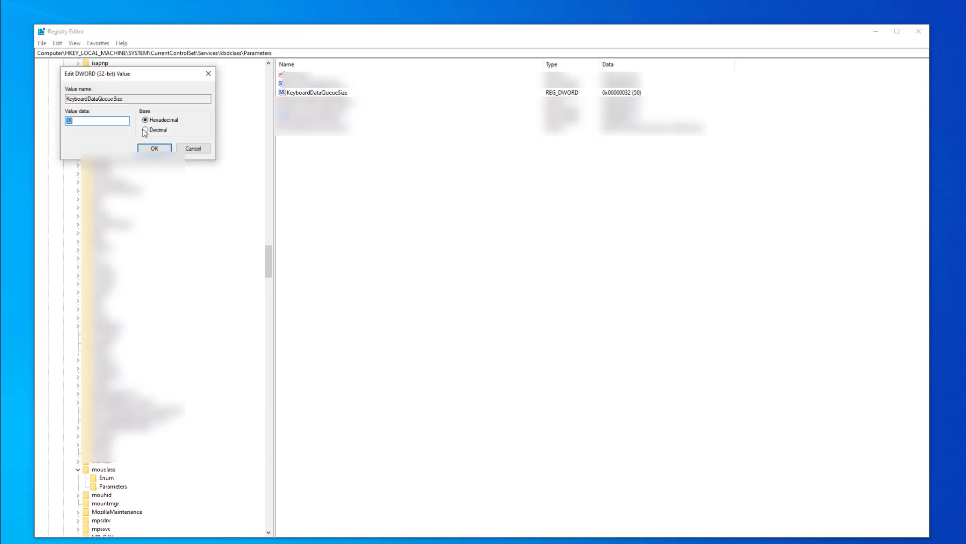
pyautogui.click(145, 130)
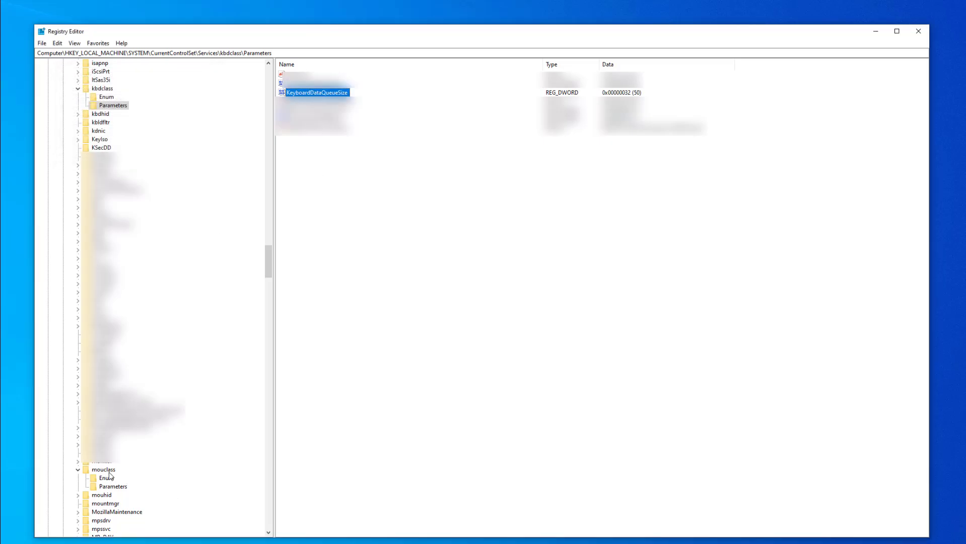
pyautogui.click(105, 471)
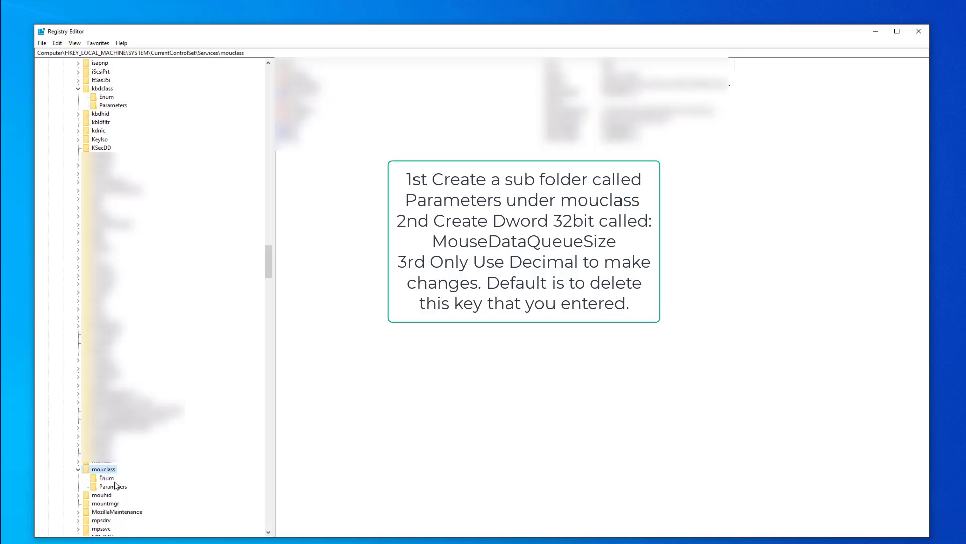
pyautogui.click(118, 487)
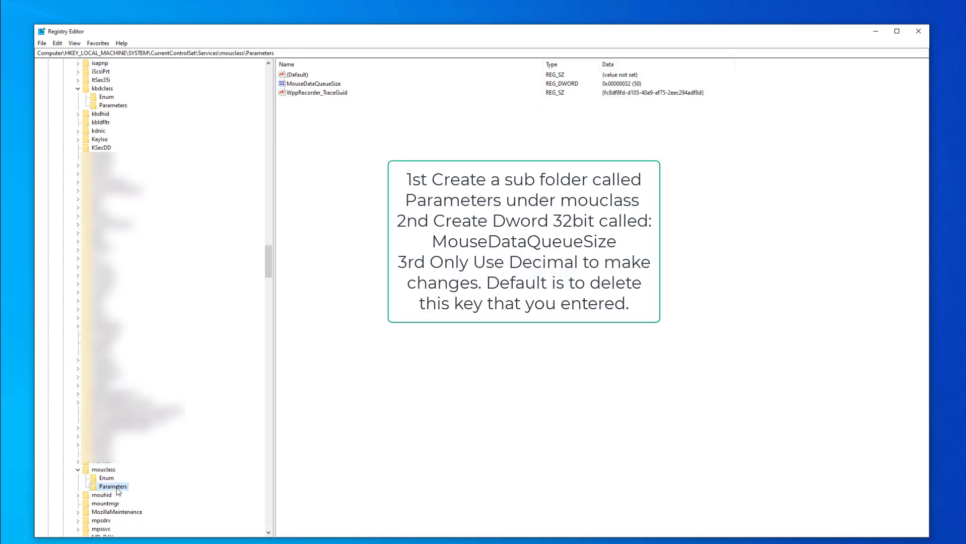
pyautogui.click(339, 88)
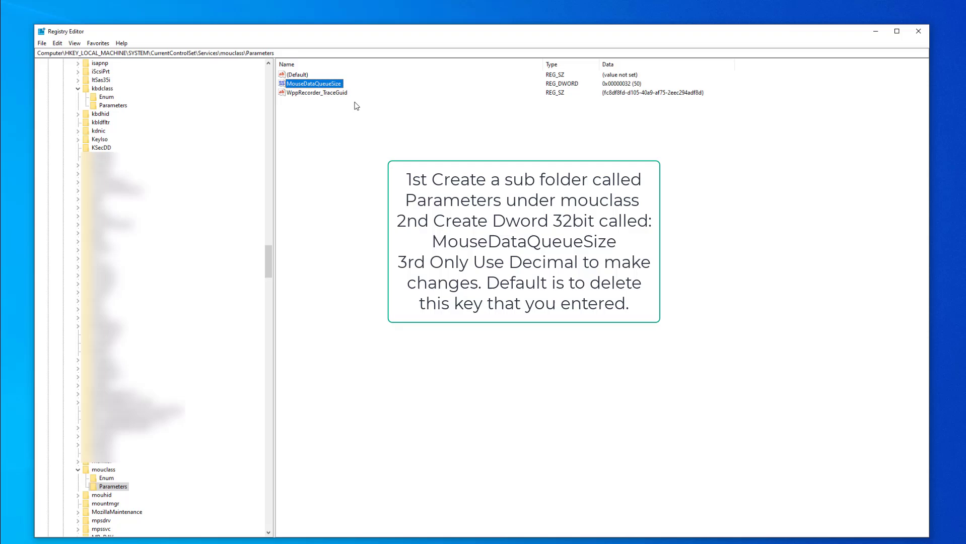
pyautogui.doubleClick(328, 85)
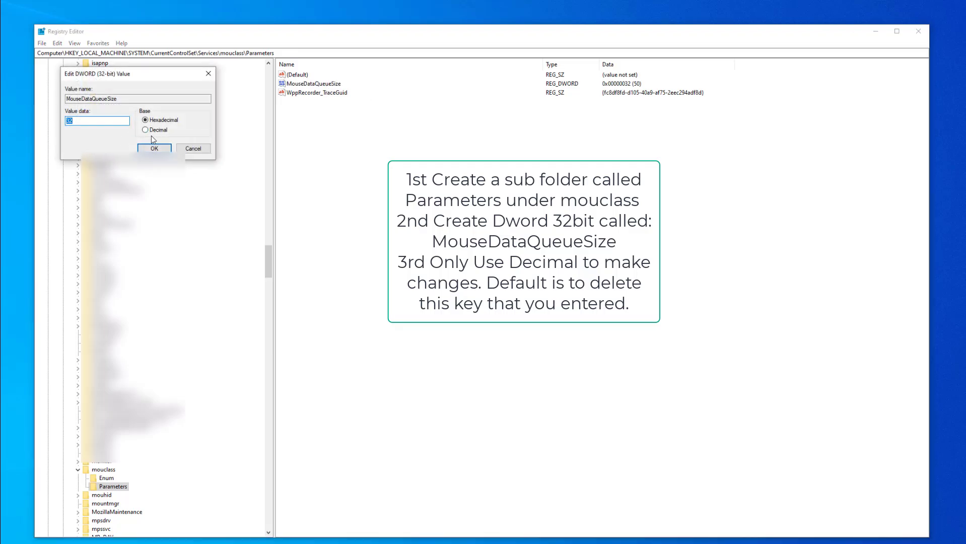
pyautogui.click(151, 129)
pyautogui.moveTo(86, 122); pyautogui.dragTo(36, 123)
pyautogui.press('BackSpace')
pyautogui.hotkey('ctrl', 'z')
pyautogui.write('30')
pyautogui.click(154, 148)
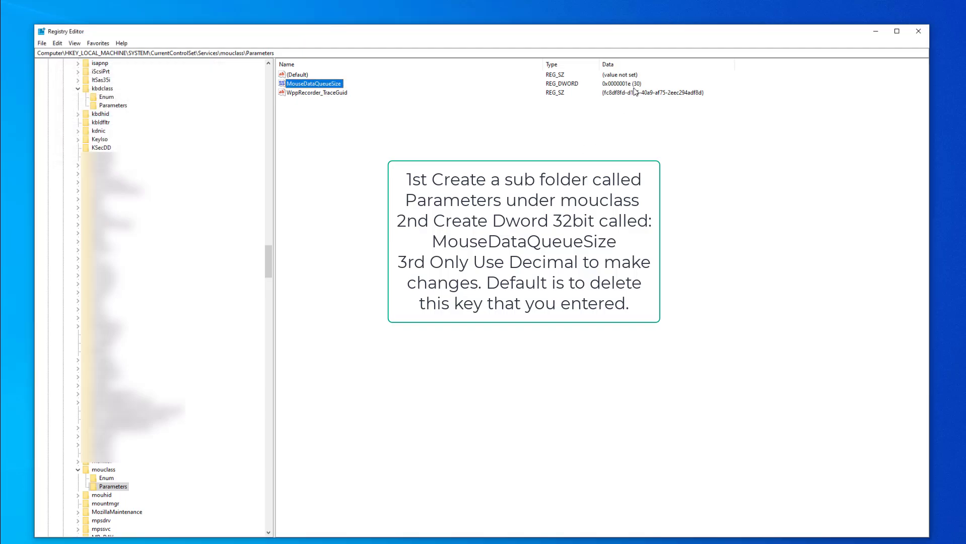
pyautogui.click(318, 92)
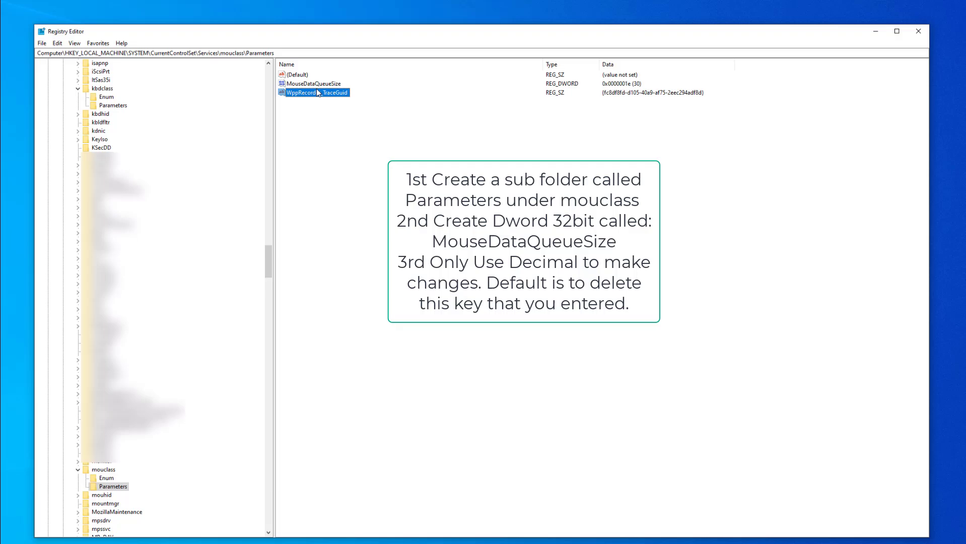
pyautogui.doubleClick(318, 83)
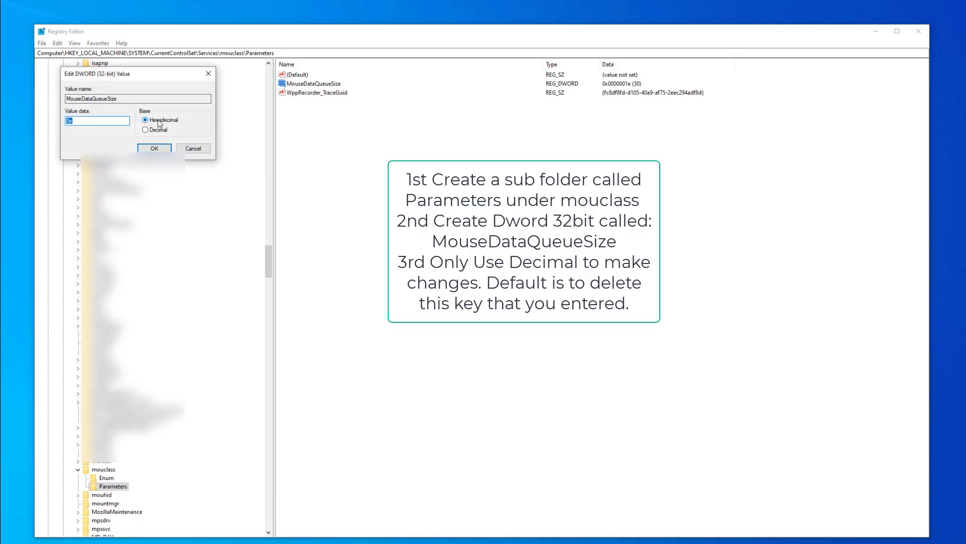
pyautogui.click(145, 130)
pyautogui.doubleClick(70, 121)
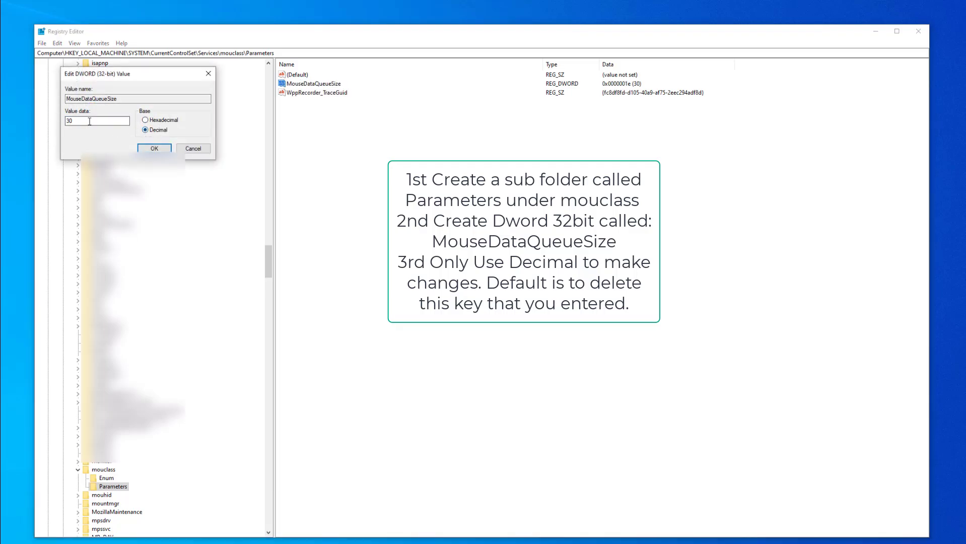
pyautogui.write('50')
# Step: Save MouseDataQueueSize with its value left at 50 decimal
pyautogui.click(154, 148)
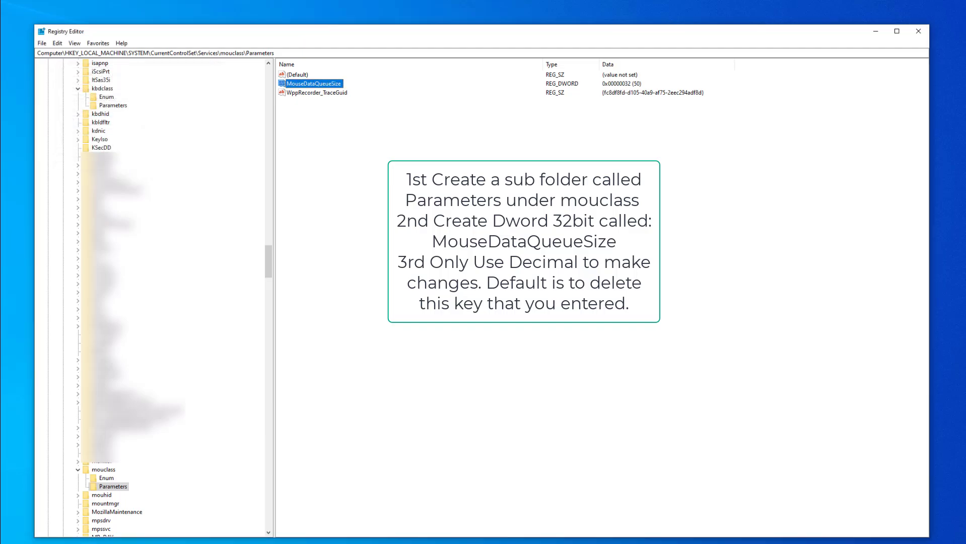